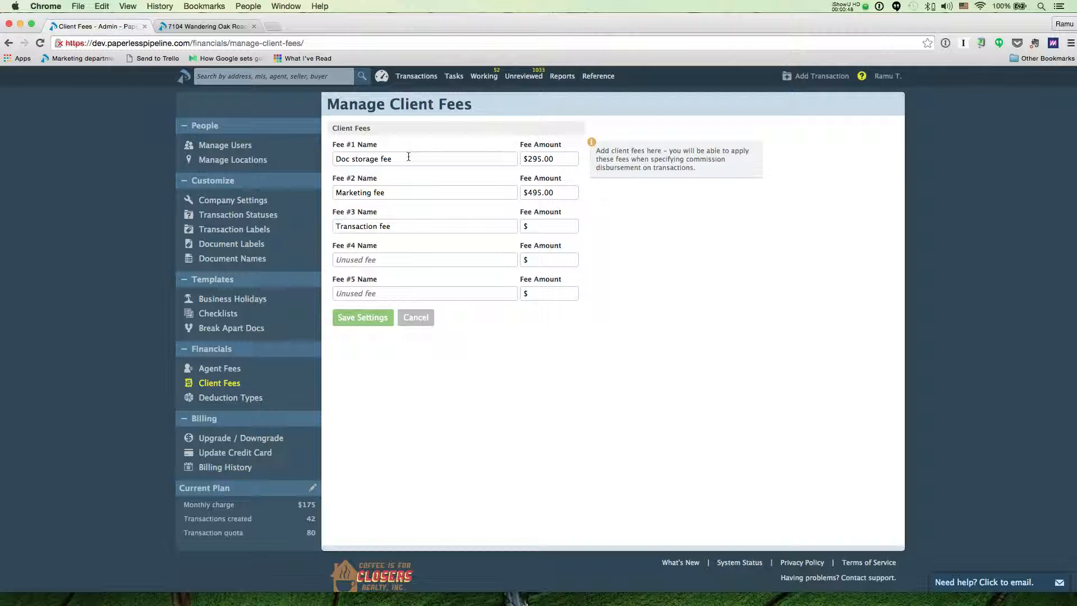
- Examine the names and default amounts of the configured client fees, starting with the doc storage fee
left_click_drag(409, 159, 313, 163)
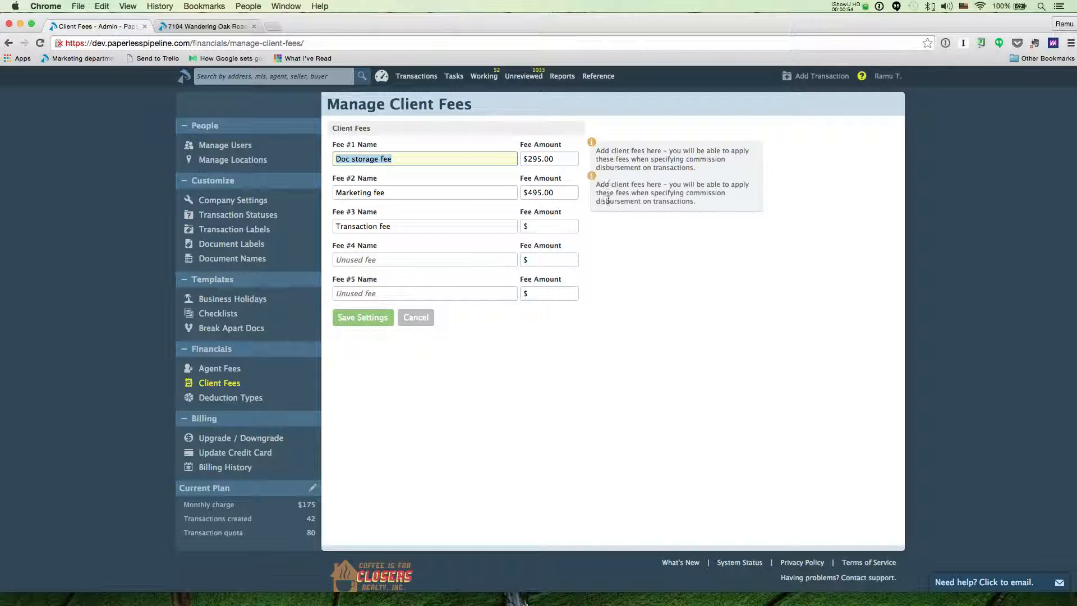
left_click(614, 251)
left_click_drag(563, 162, 502, 154)
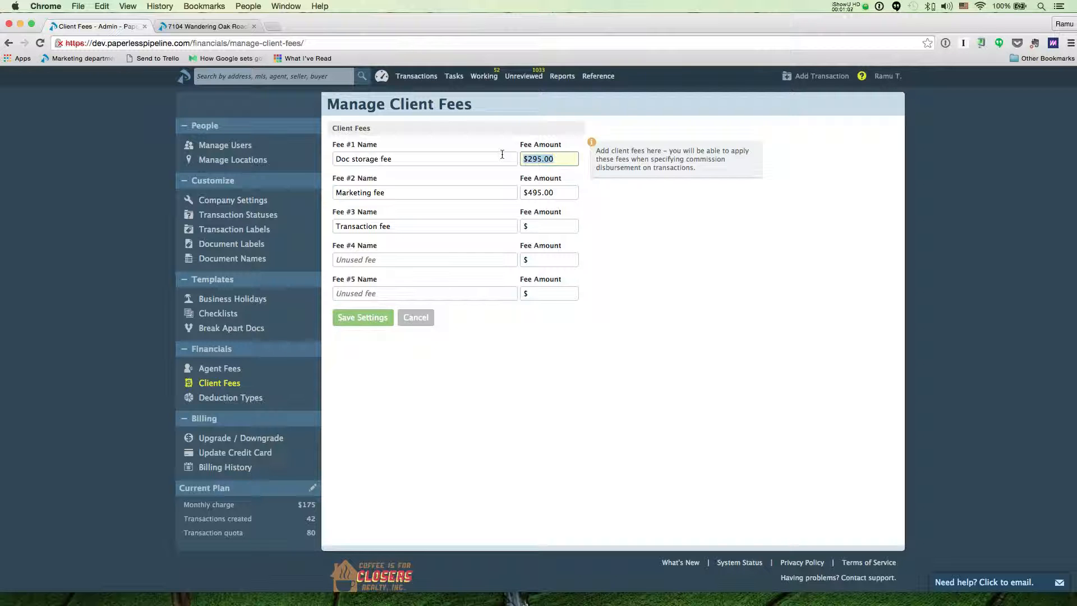
mouse_move(556, 224)
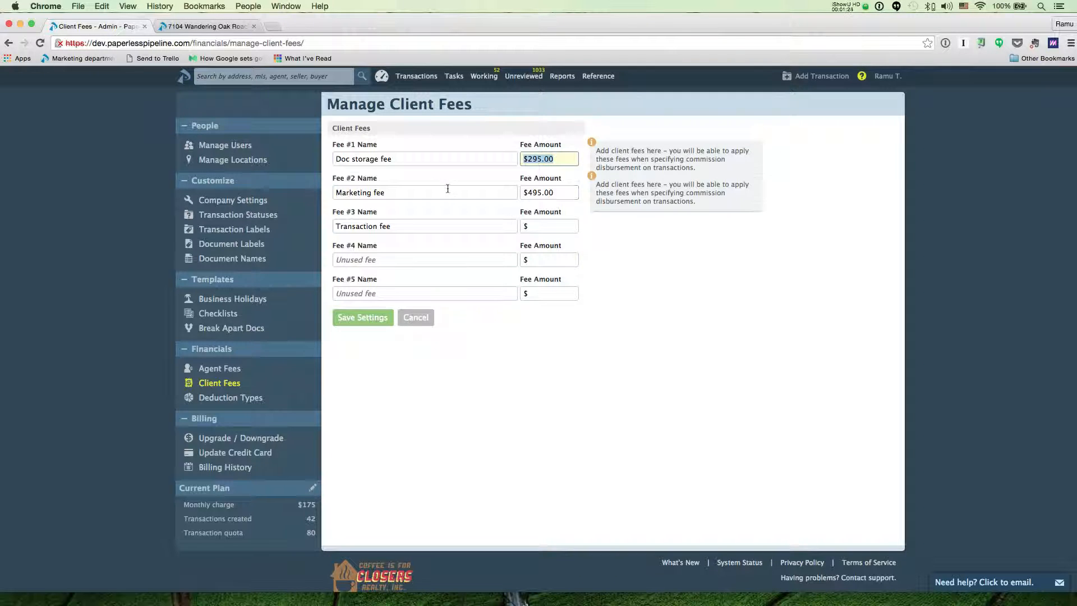
- Start a commission disbursement authorization for the open pending transaction and set its sale commission to 3%
left_click(218, 27)
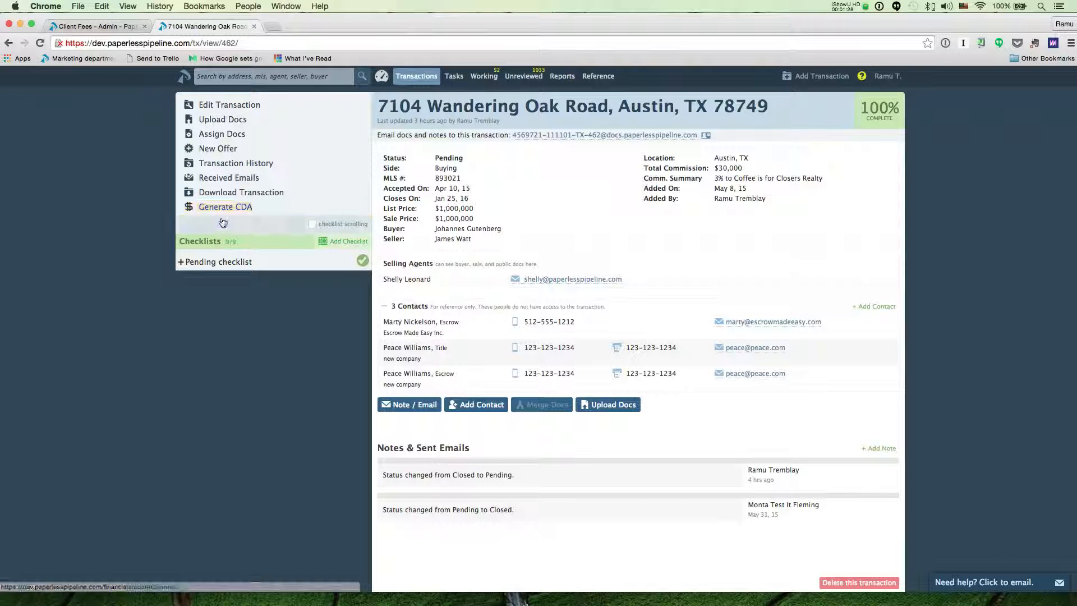
left_click(256, 209)
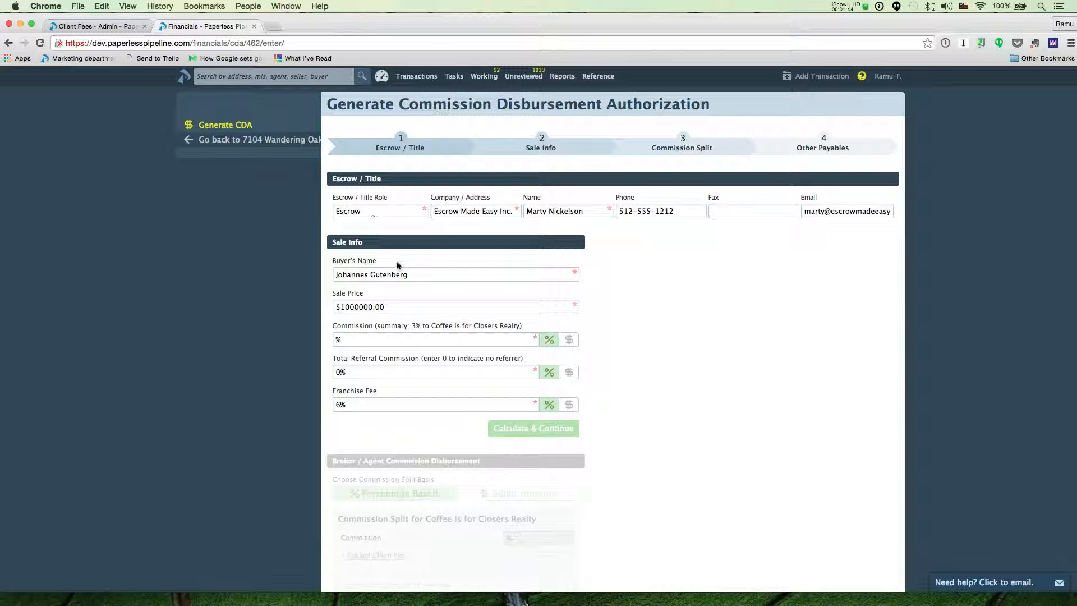
left_click_drag(400, 330, 421, 329)
left_click(425, 325)
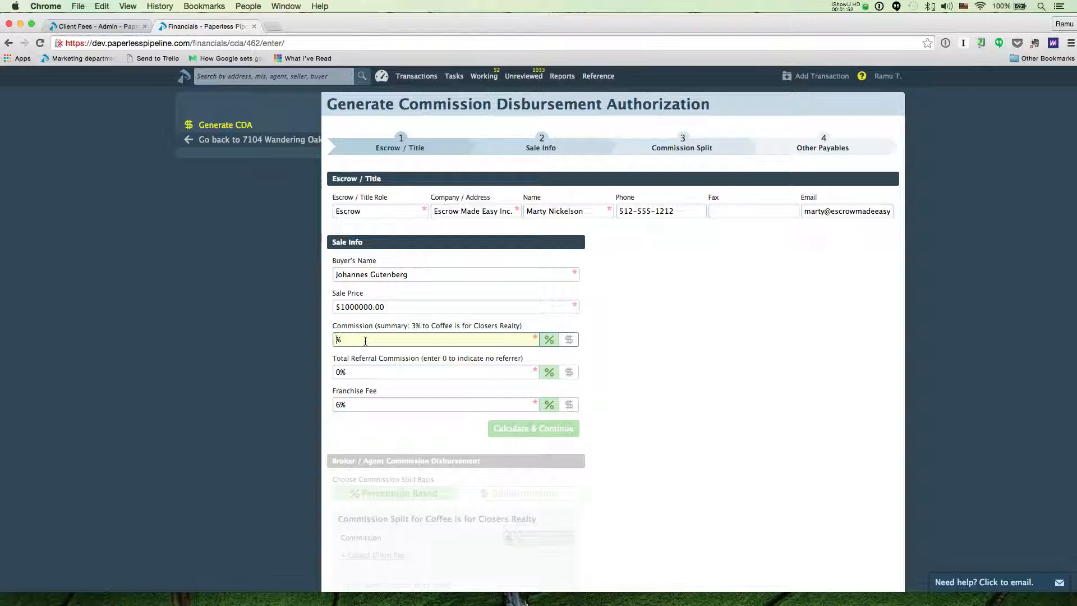
type("3")
- Set the franchise fee to 0% and calculate the commission amount to continue to the commission split
left_click(338, 404)
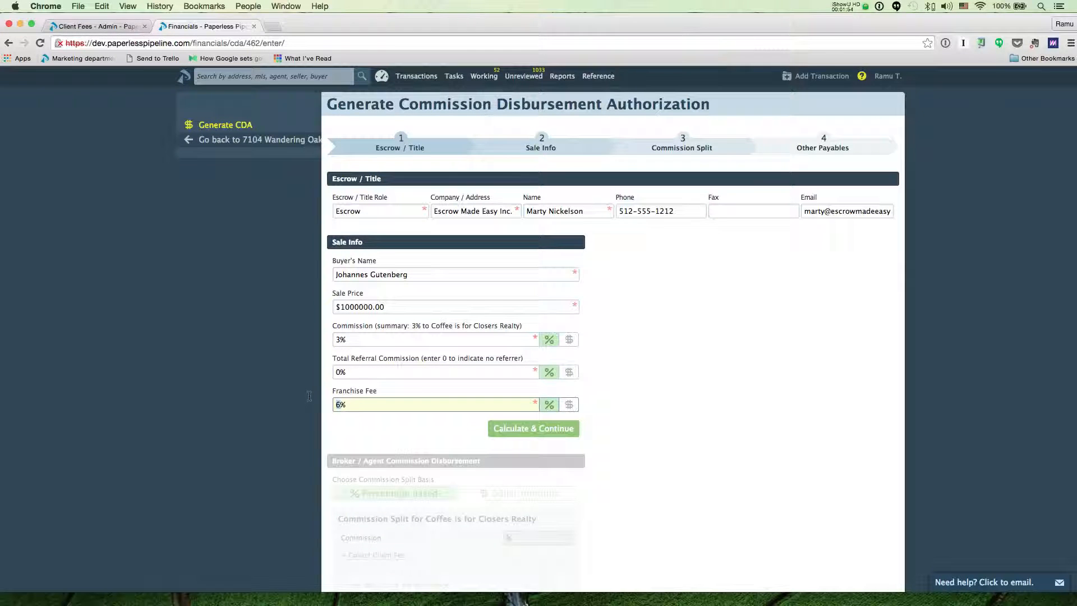
key("BackSpace")
type("0")
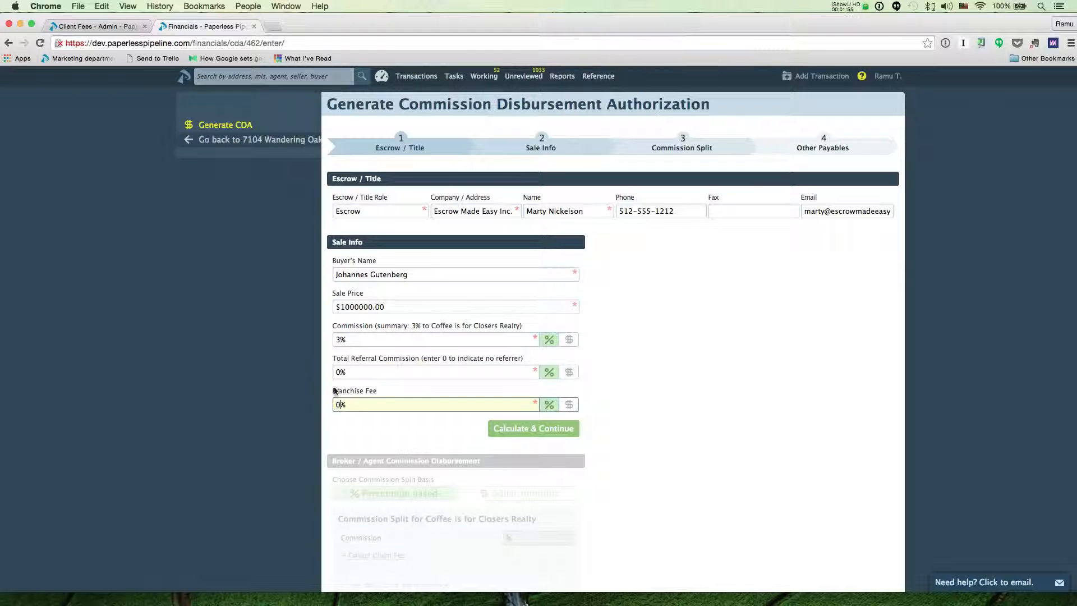
left_click(530, 434)
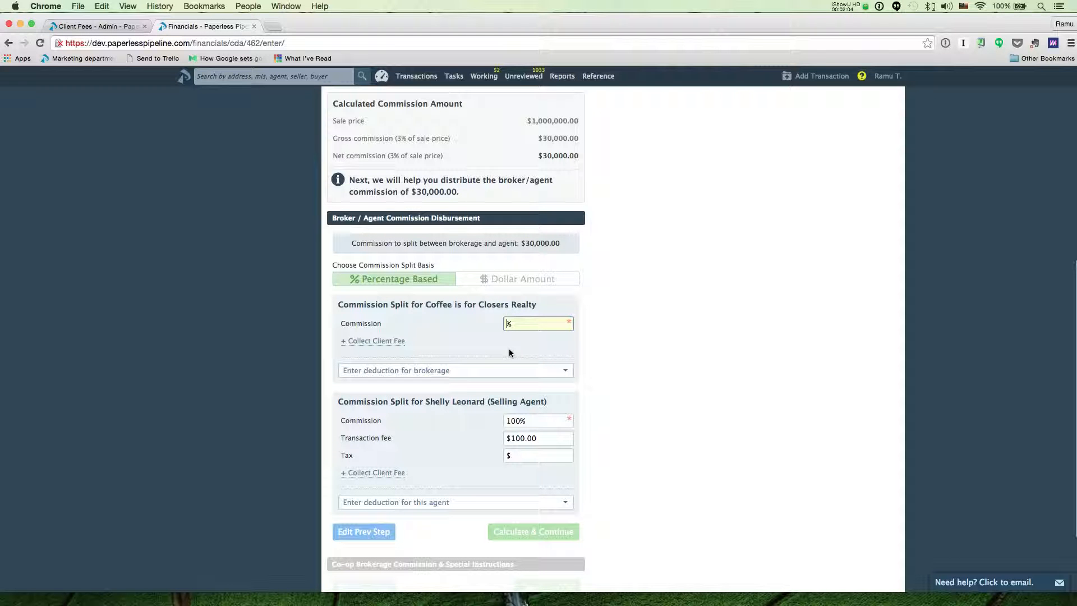
- Set the brokerage's commission split to 0% and add a Doc storage fee collected from the buyer
type("0")
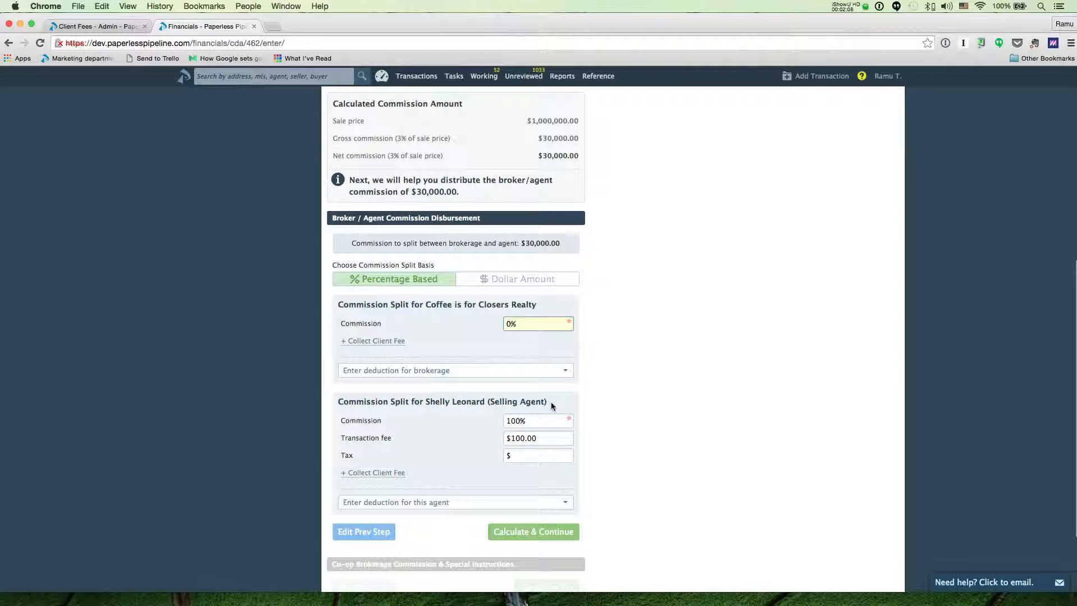
left_click(393, 344)
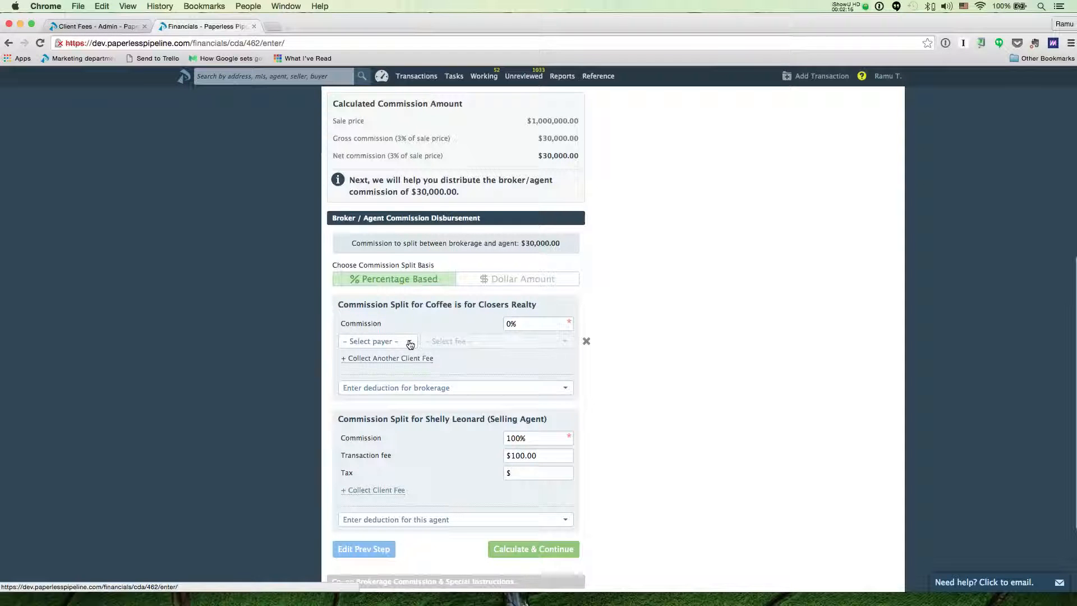
left_click(408, 342)
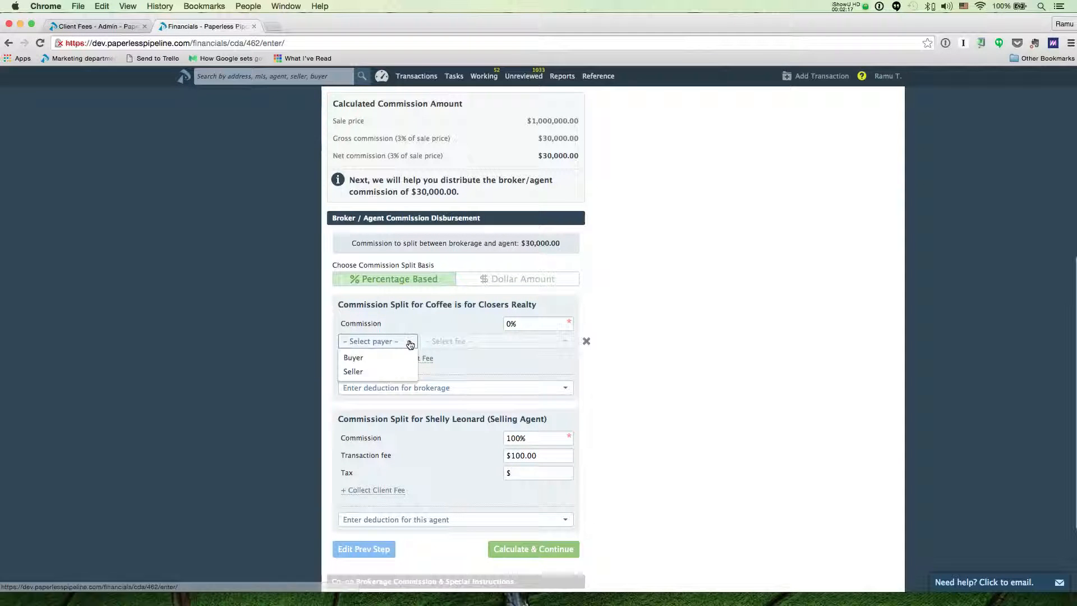
left_click(355, 357)
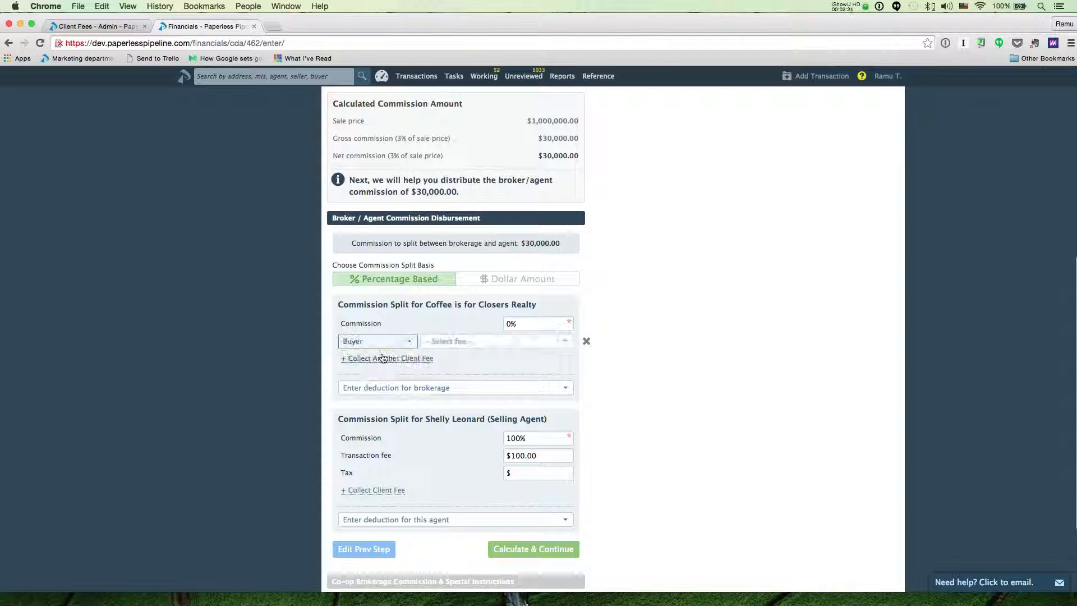
left_click(527, 343)
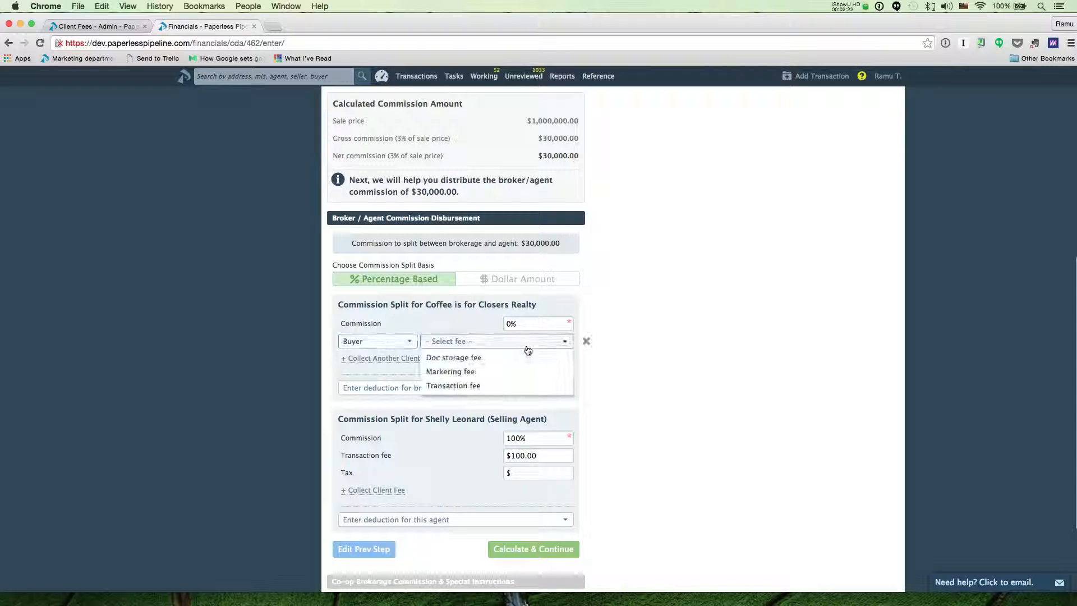
left_click(501, 359)
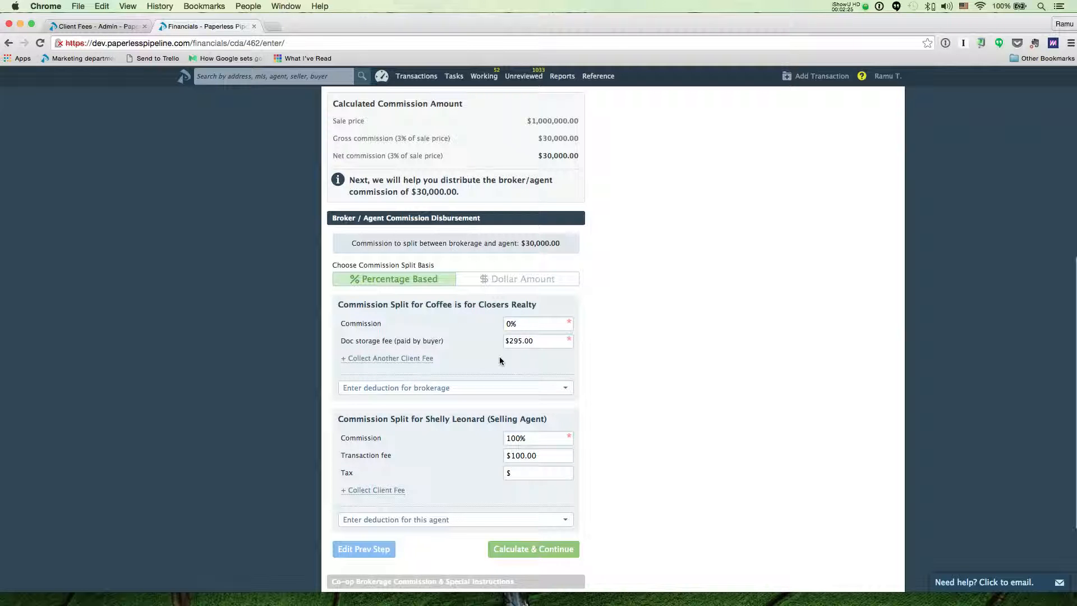
- Add another client fee to the brokerage split: a Marketing fee paid by the seller
left_click(410, 358)
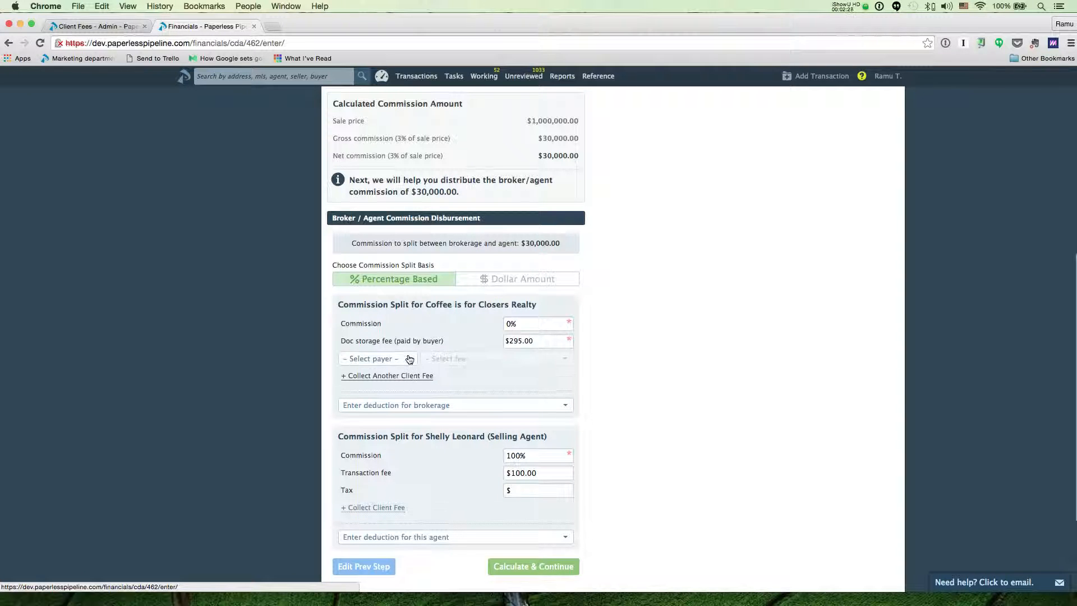
left_click(398, 359)
left_click(357, 388)
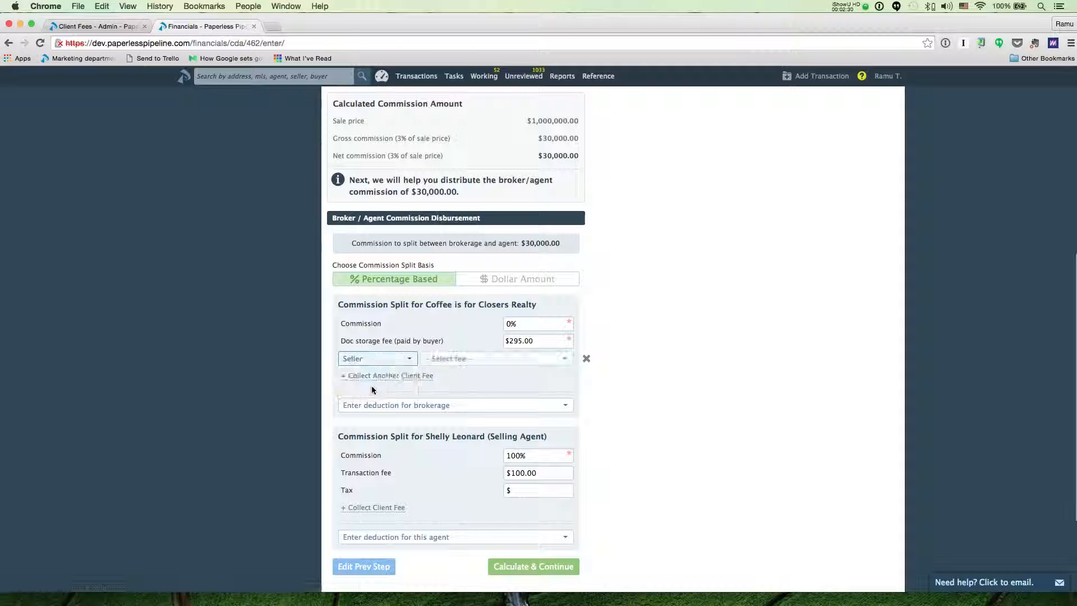
left_click(557, 360)
left_click(490, 388)
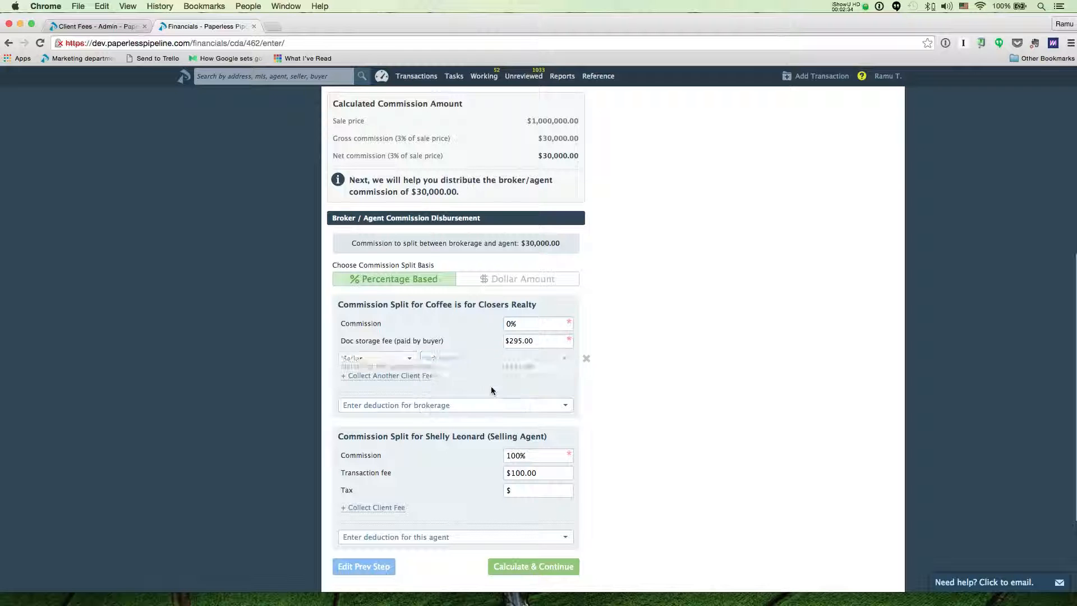
- Add a Transaction fee of $50.00 paid by the buyer to the brokerage split, and calculate the disbursement
left_click(413, 376)
left_click(404, 376)
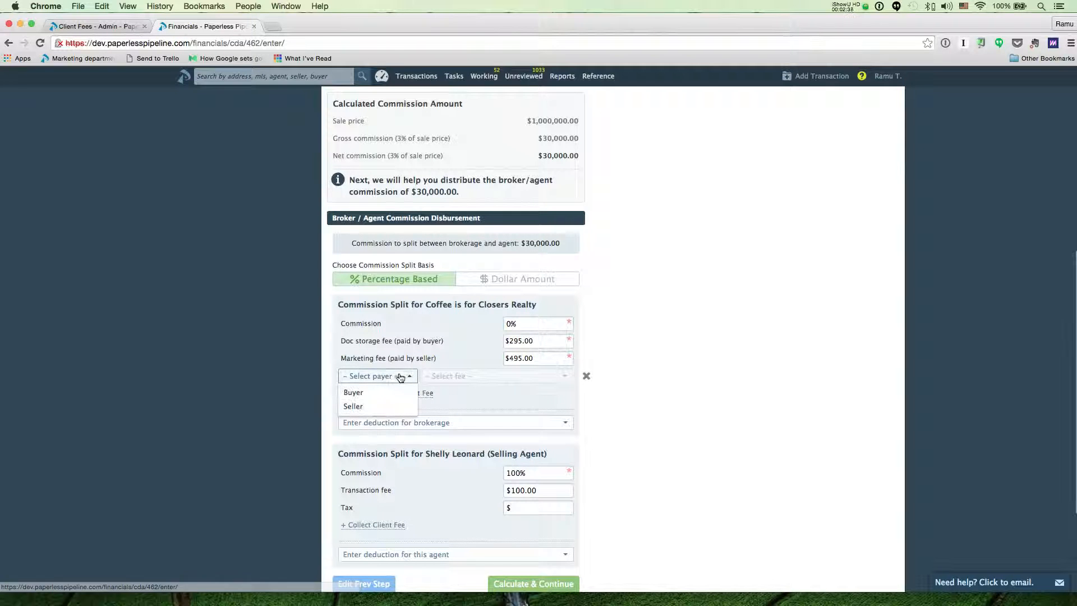
left_click(356, 392)
left_click(490, 376)
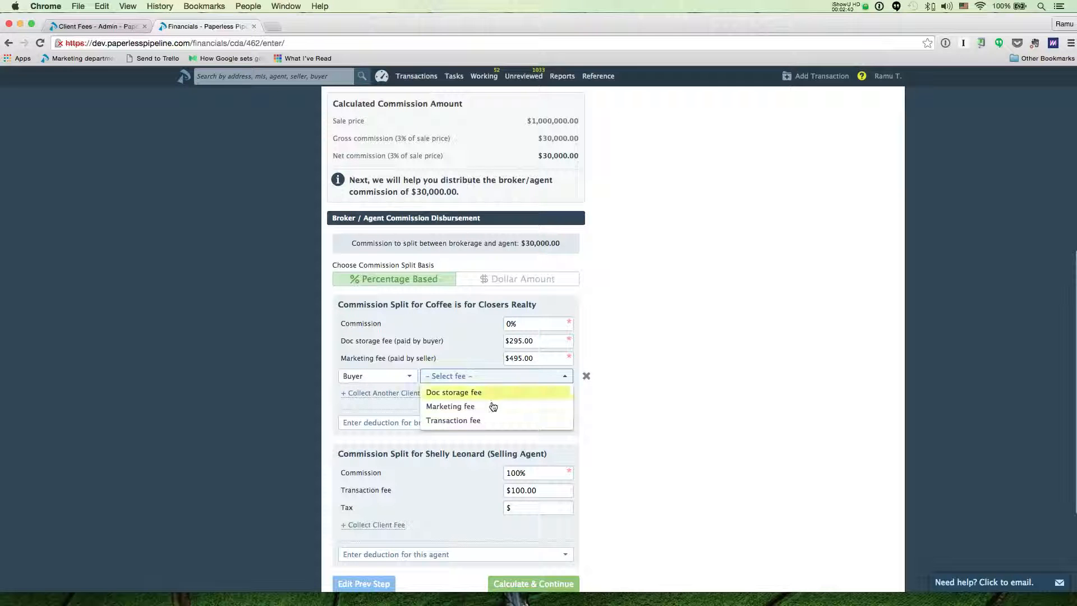
left_click(489, 421)
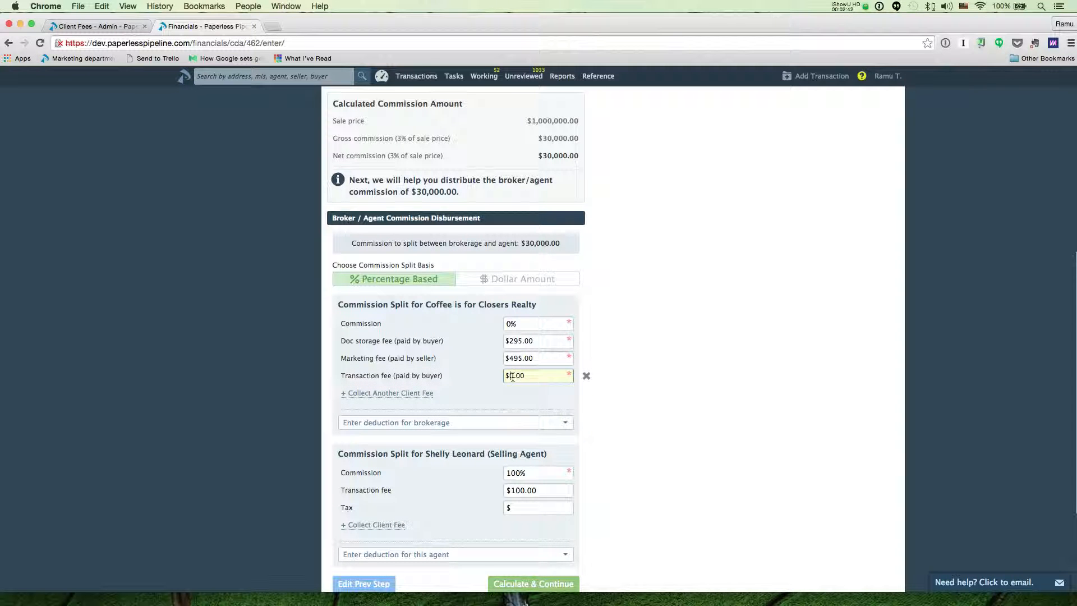
type("5")
scroll(517, 360, "down", 2)
scroll(516, 359, "down", 2)
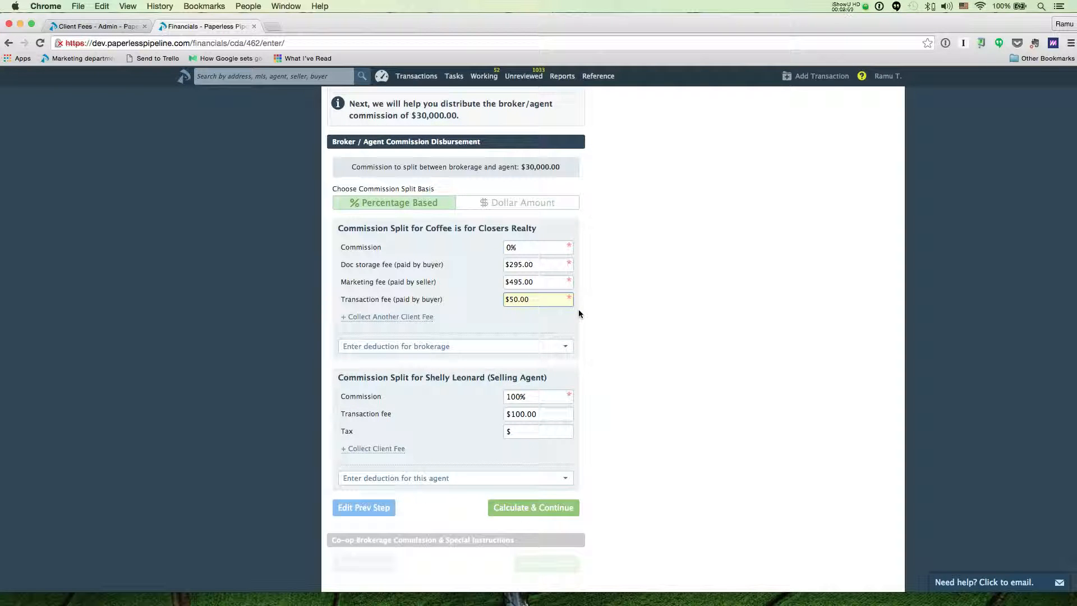
left_click(537, 507)
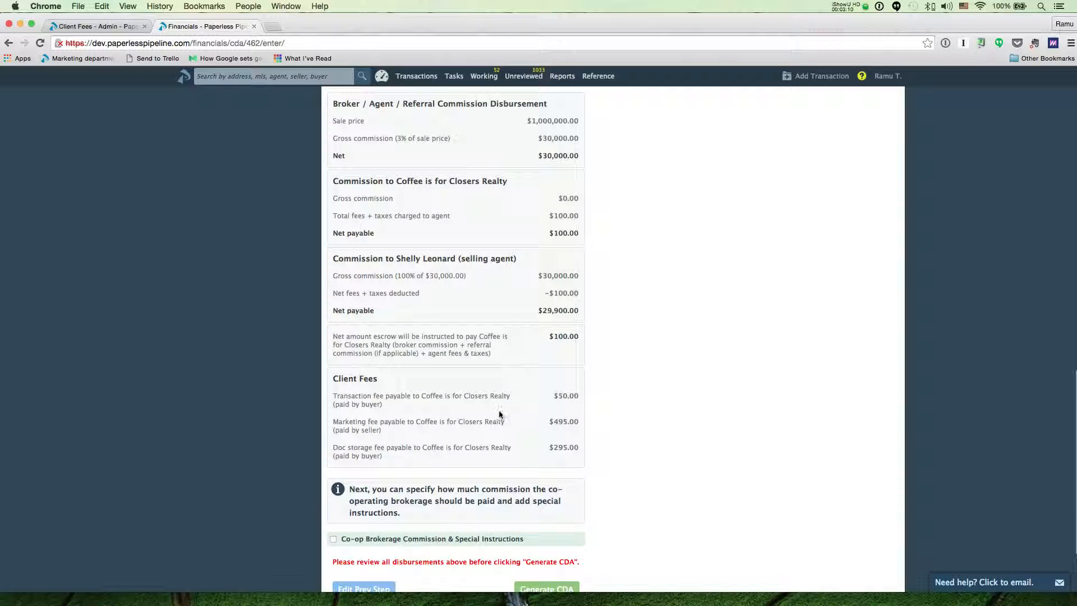
- Review the Client Fees section of the disbursement summary, including the marketing fee amount
left_click_drag(446, 456, 332, 377)
left_click(520, 420)
double_click(519, 422)
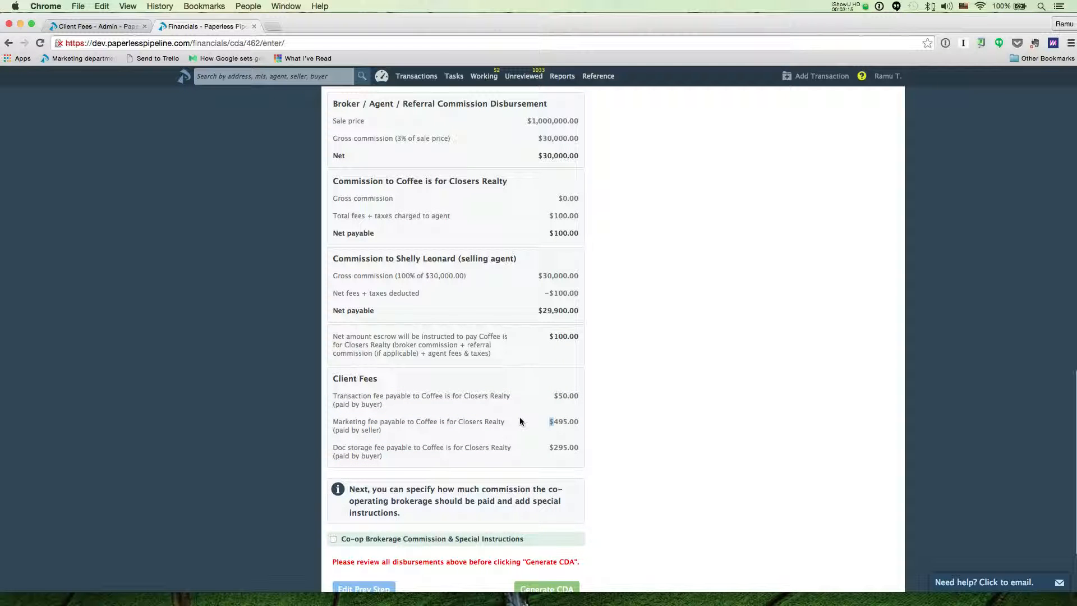